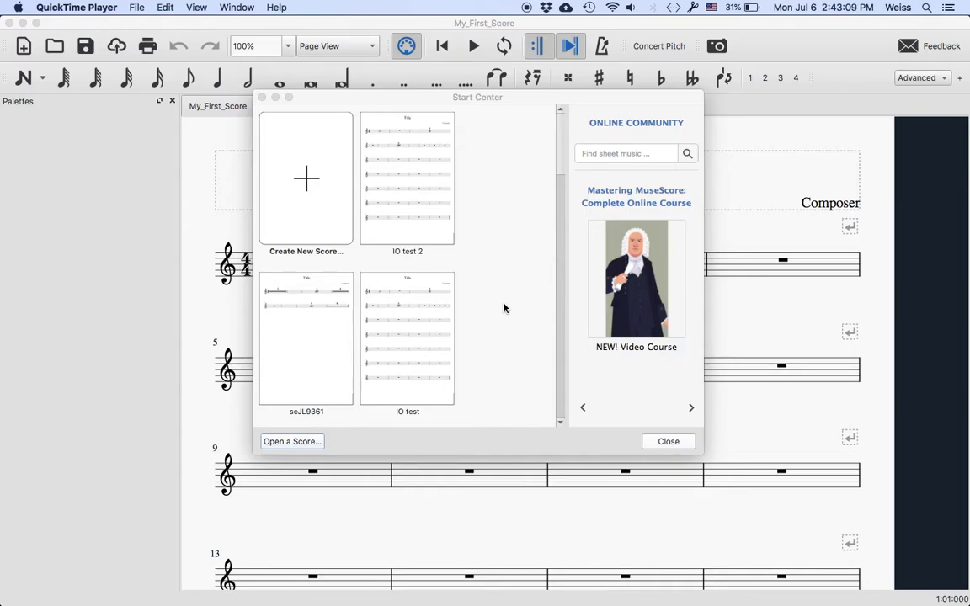
Step: Bring MuseScore forward and close the Start Center to reveal My_First_Score
click(504, 309)
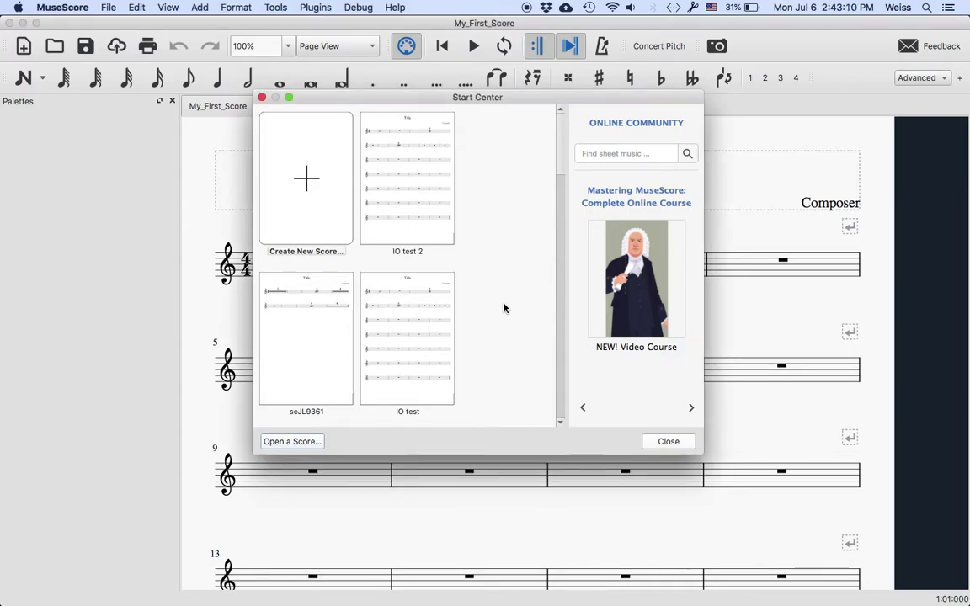
click(667, 442)
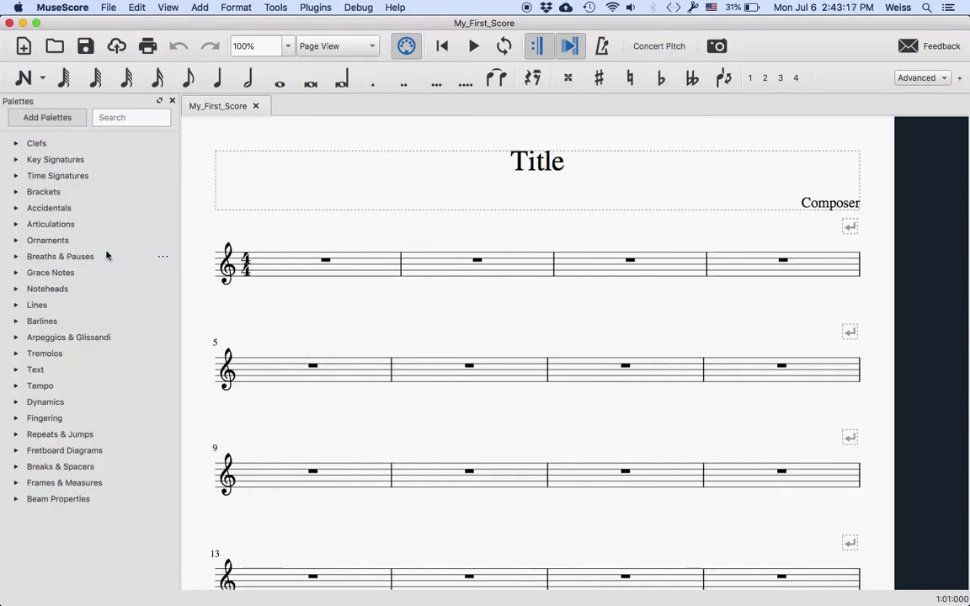
Step: Expand Repeats & Jumps and drag the one-measure repeat onto measure 1
click(17, 434)
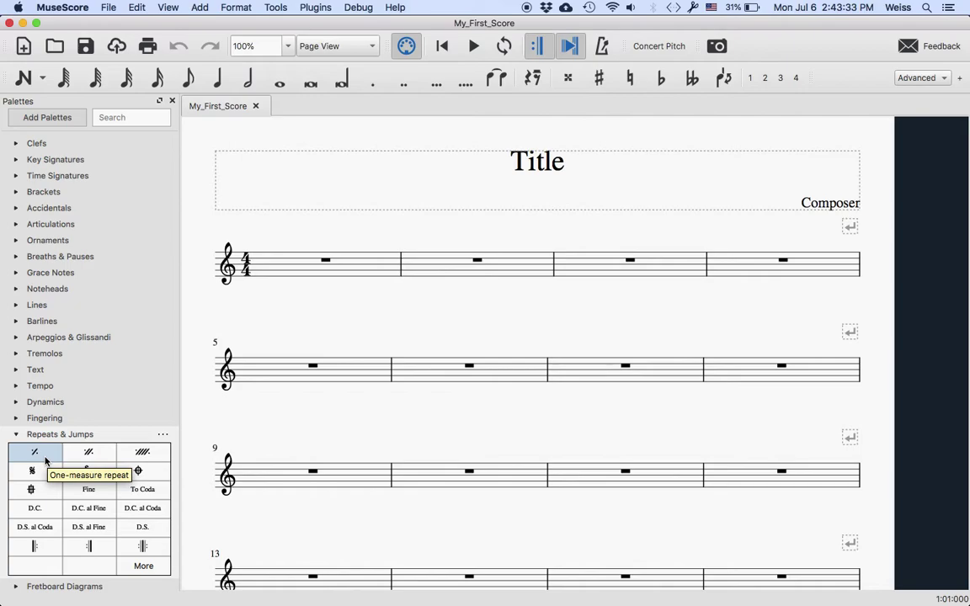
drag(46, 462, 332, 266)
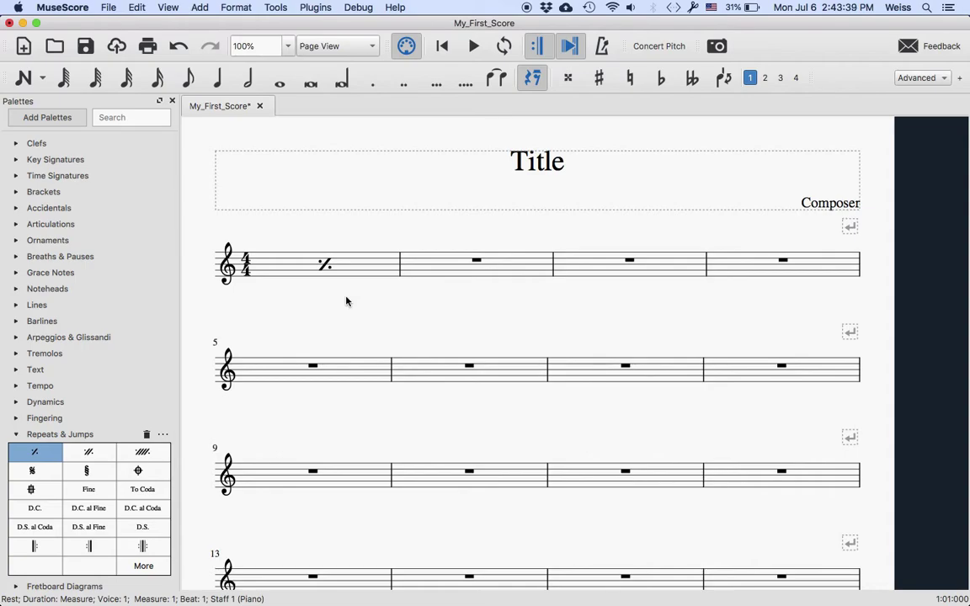
Step: Zoom in on measure 1's repeat sign, zoom back out, and clear the selection
scroll(346, 302, up, 6)
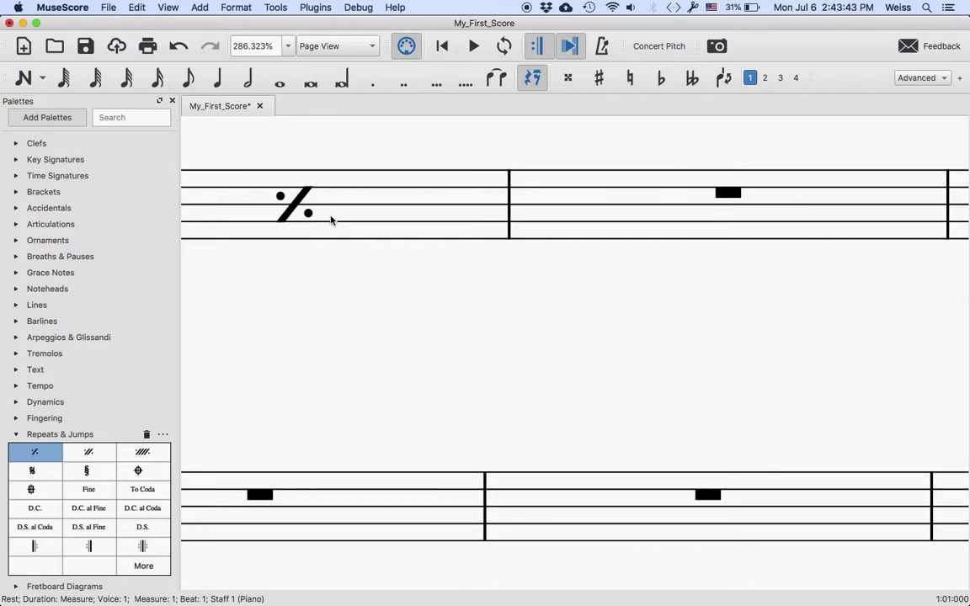
scroll(396, 316, left, 3)
scroll(396, 316, up, 1)
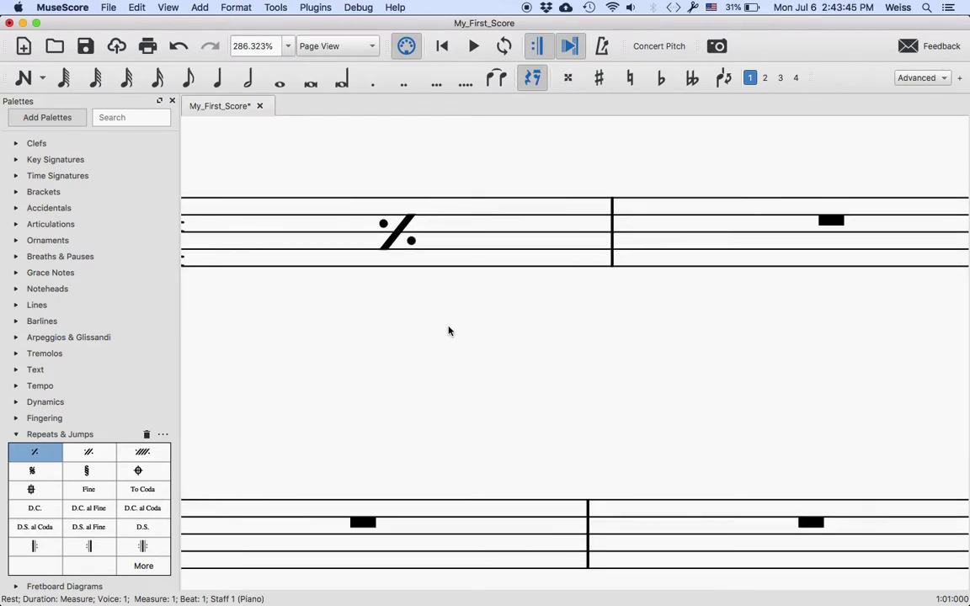
scroll(449, 331, down, 2)
scroll(449, 331, down, 4)
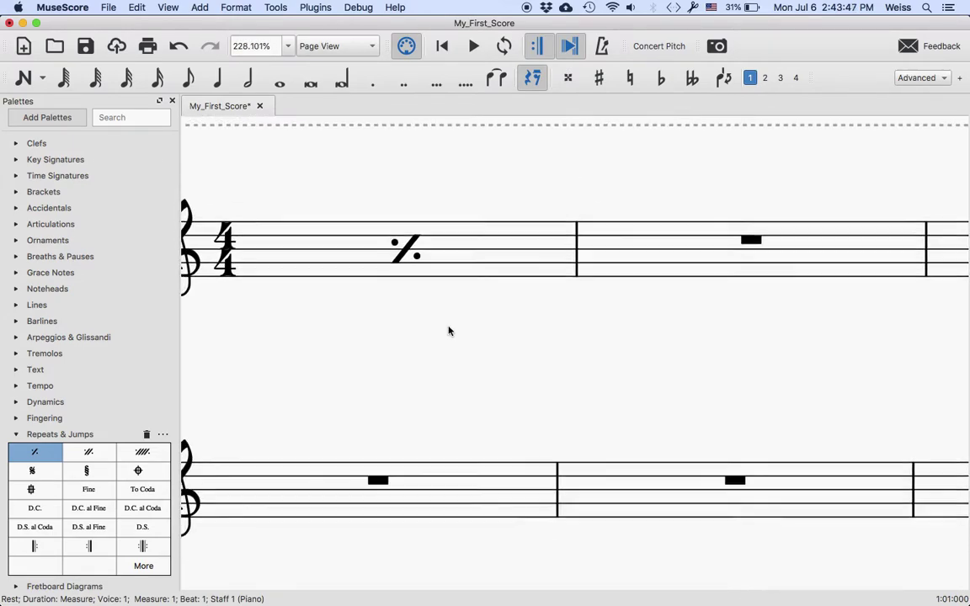
key(Escape)
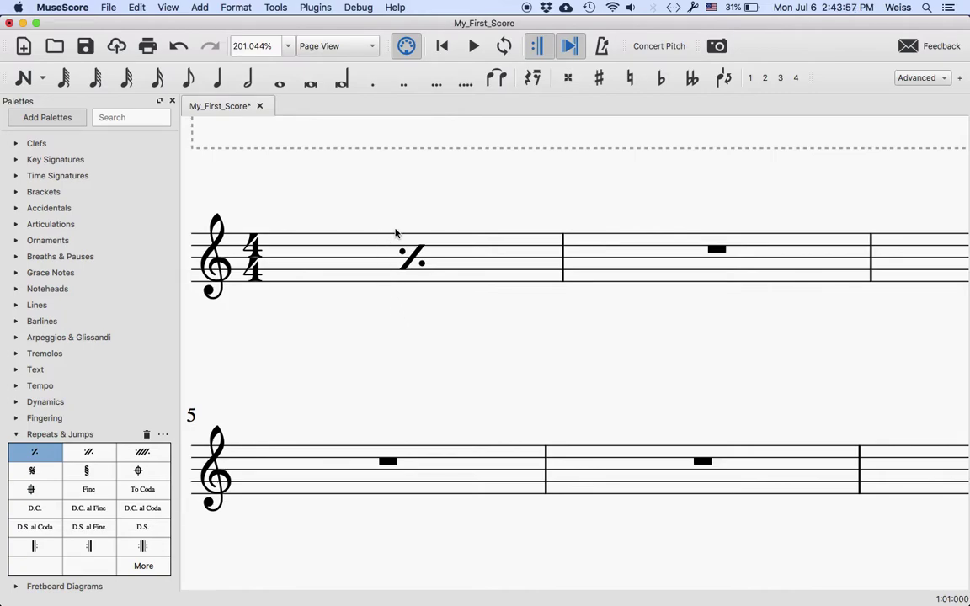
Step: Choose Bravura as the musical symbols font in the Style settings, then zoom out
click(236, 7)
click(239, 24)
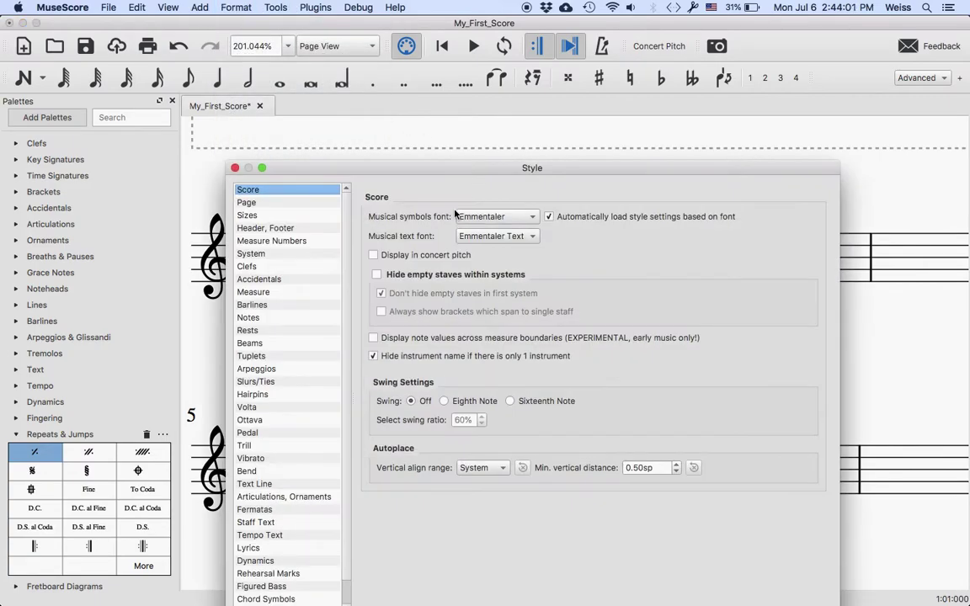
click(455, 214)
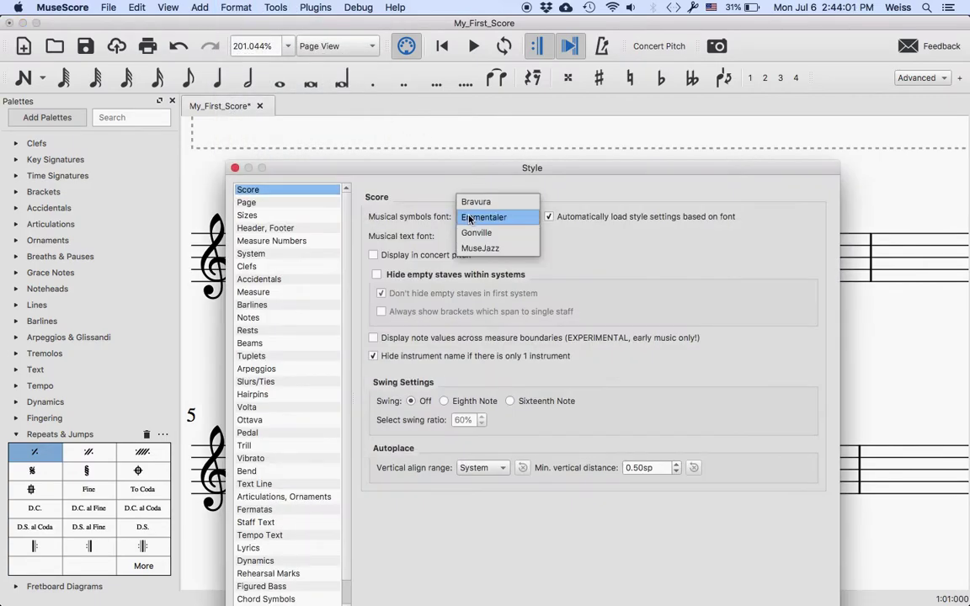
click(476, 197)
click(235, 169)
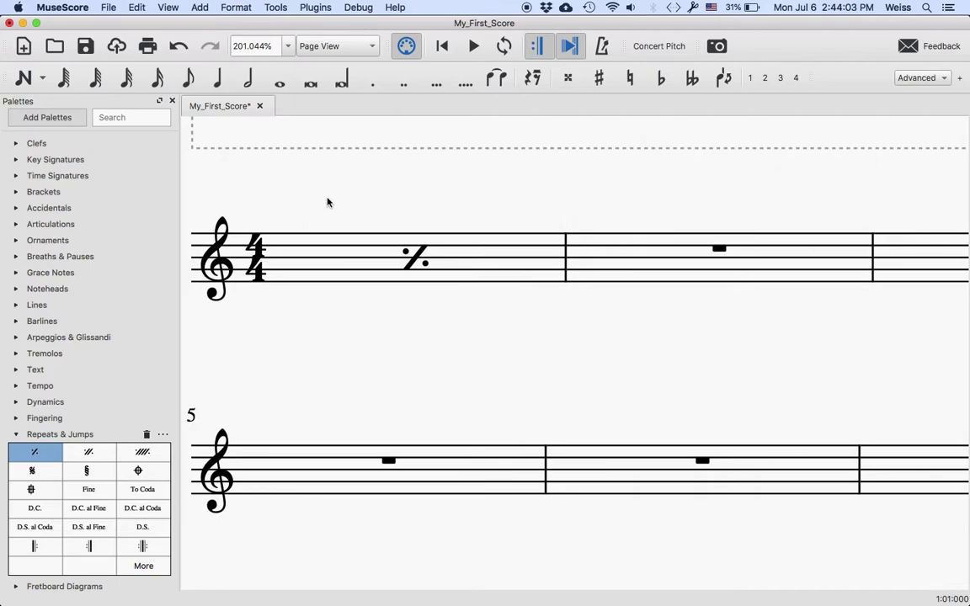
scroll(476, 312, down, 5)
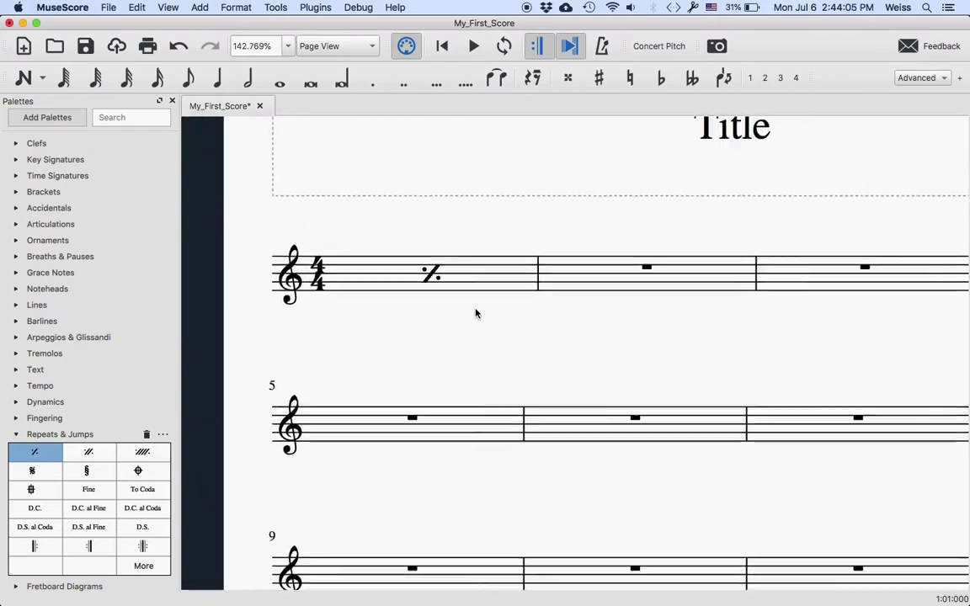
scroll(476, 312, down, 1)
scroll(476, 314, down, 1)
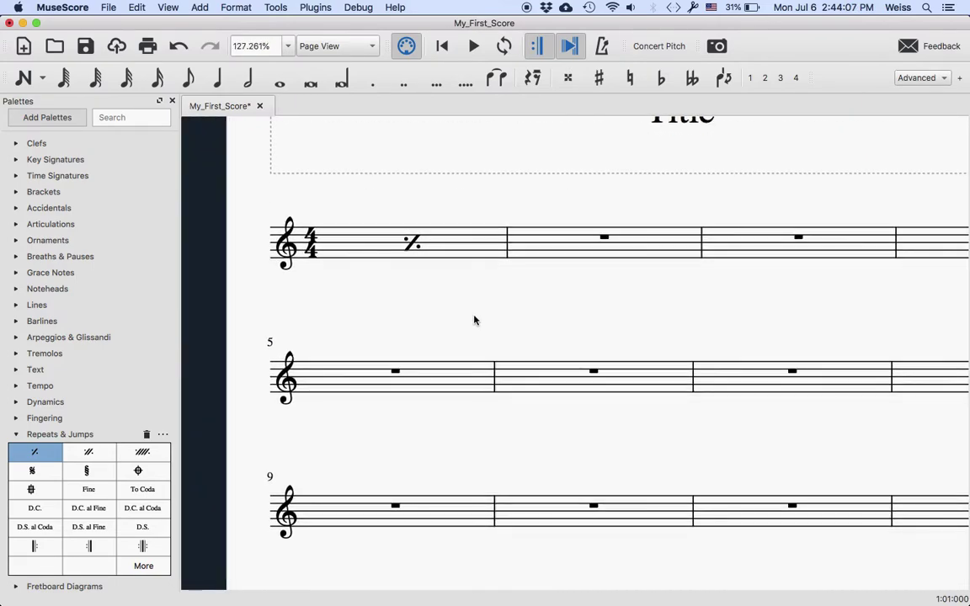
scroll(473, 324, down, 3)
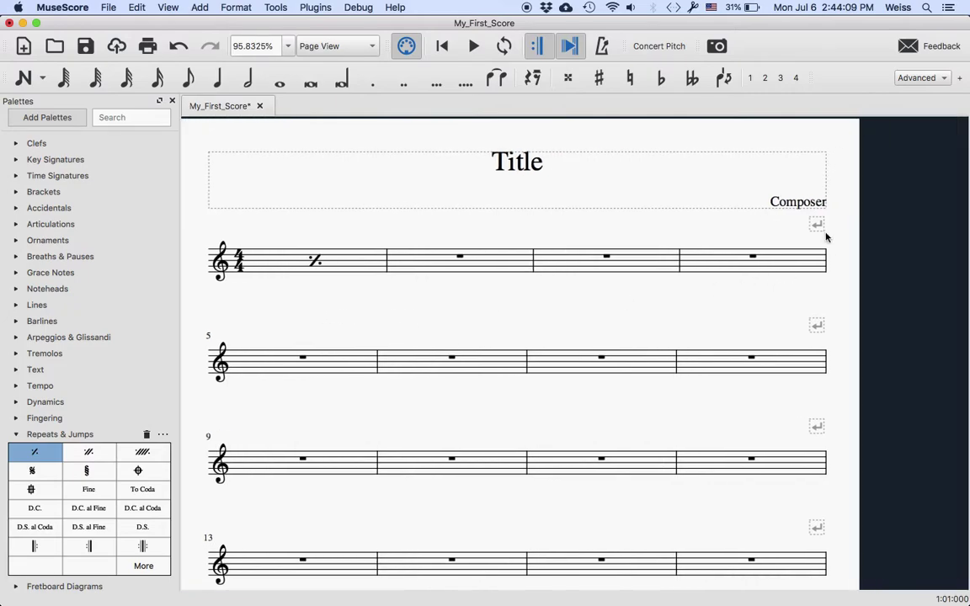
Step: Select every line break in the score and delete them all
click(817, 224)
right_click(817, 226)
mouse_move(780, 340)
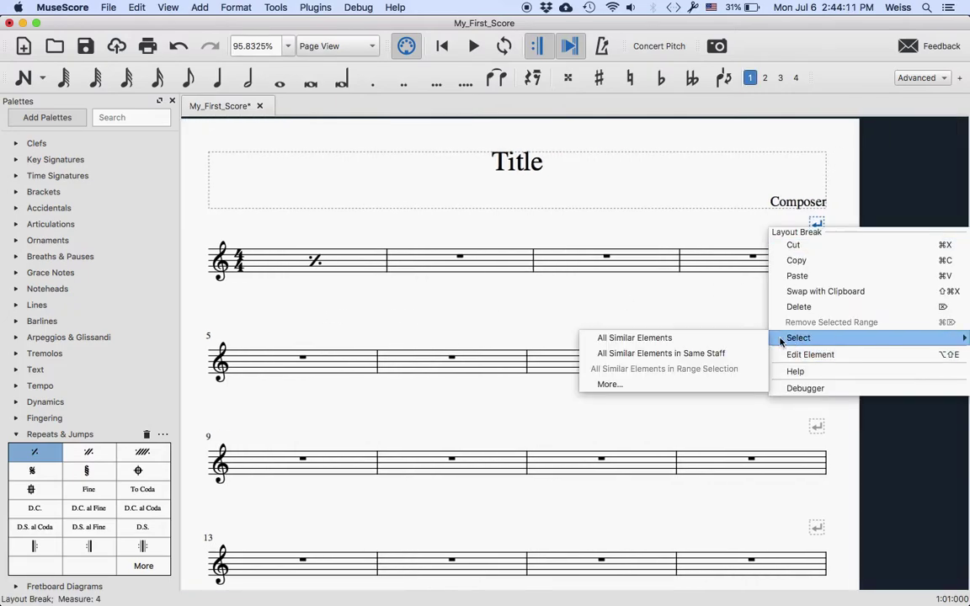
click(716, 338)
key(Delete)
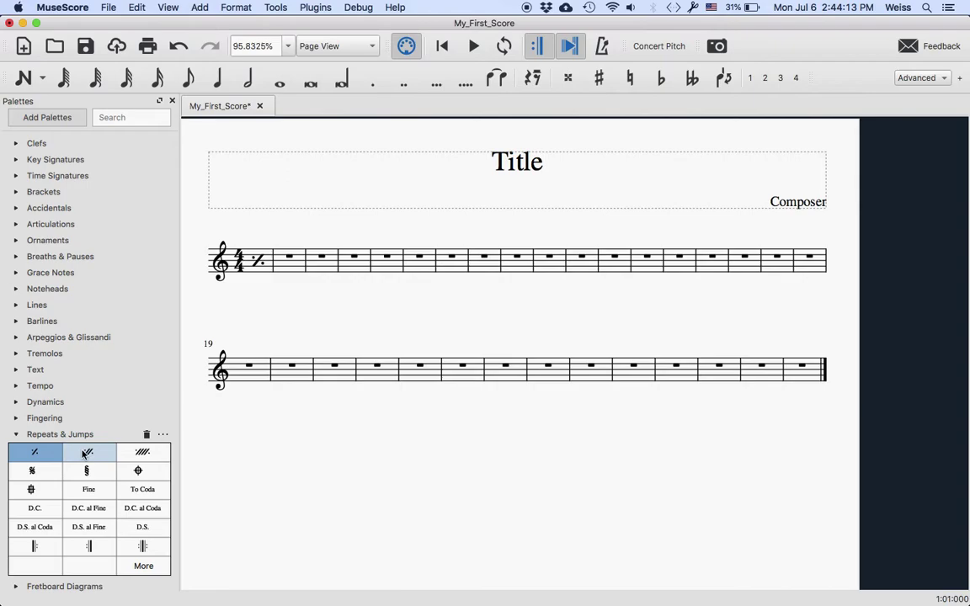
Step: Place a two-measure repeat across measures 3 and 4, checking the break marker above it
drag(88, 452, 357, 272)
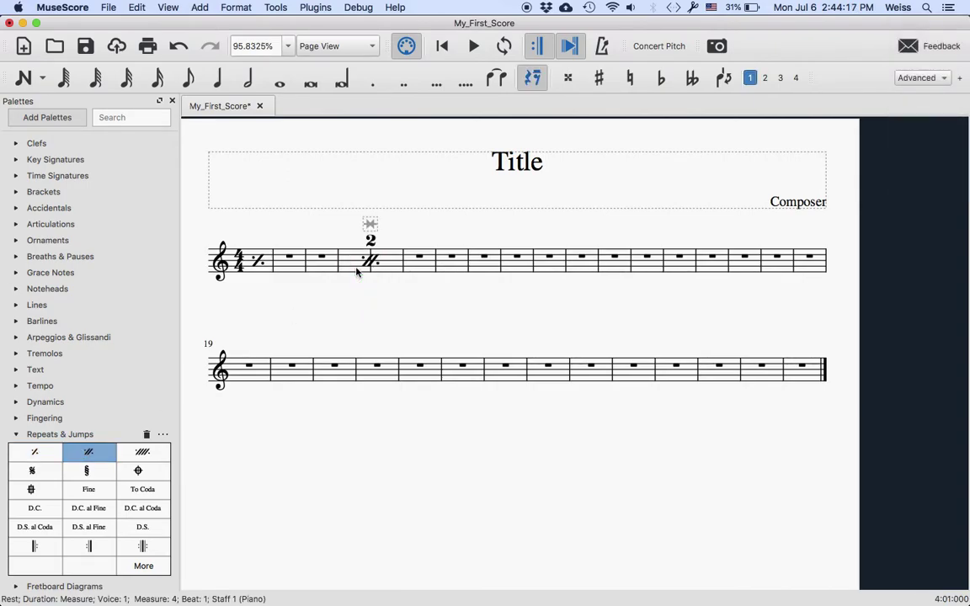
scroll(356, 272, up, 10)
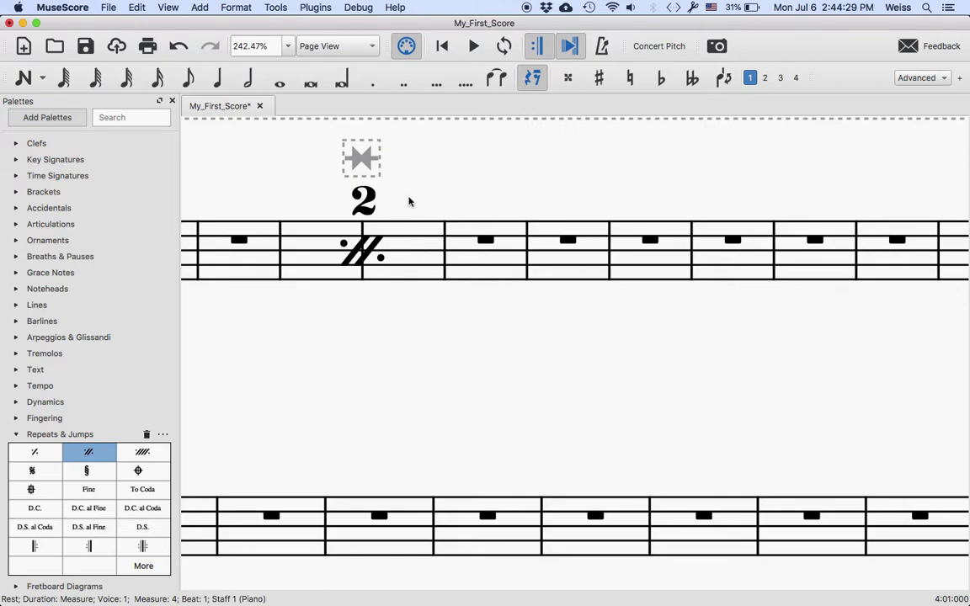
click(373, 168)
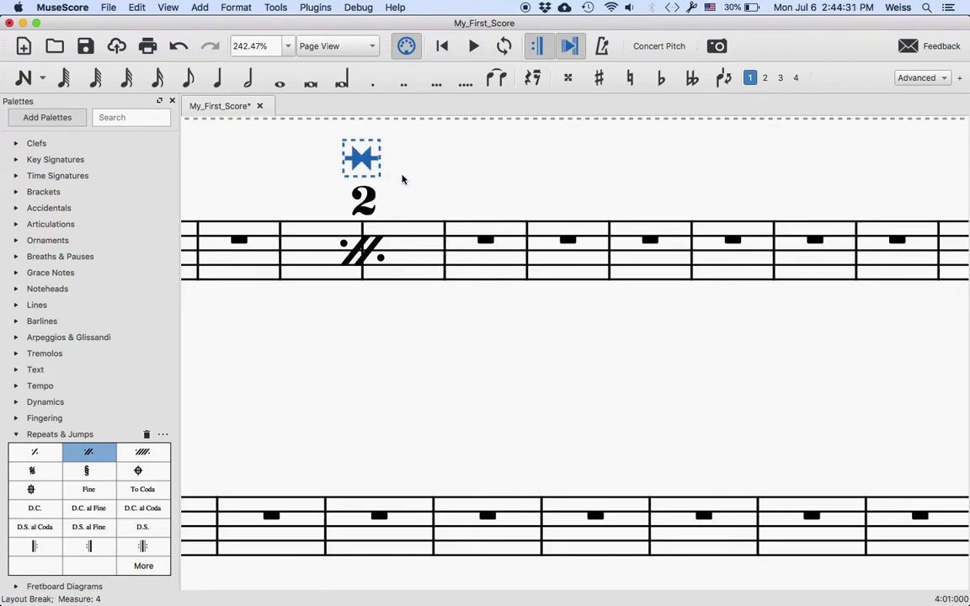
click(403, 179)
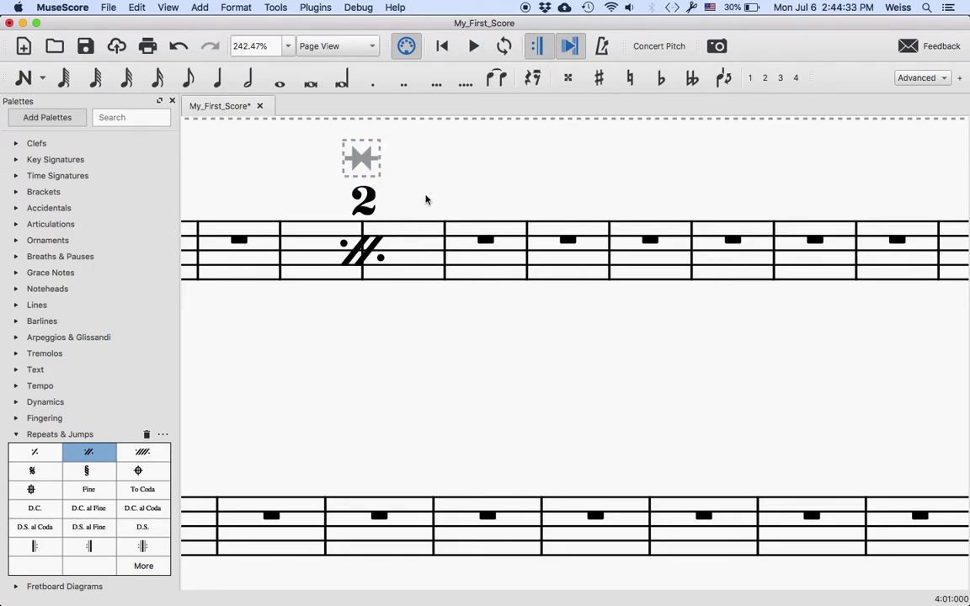
key(ctrl+z)
scroll(494, 279, down, 5)
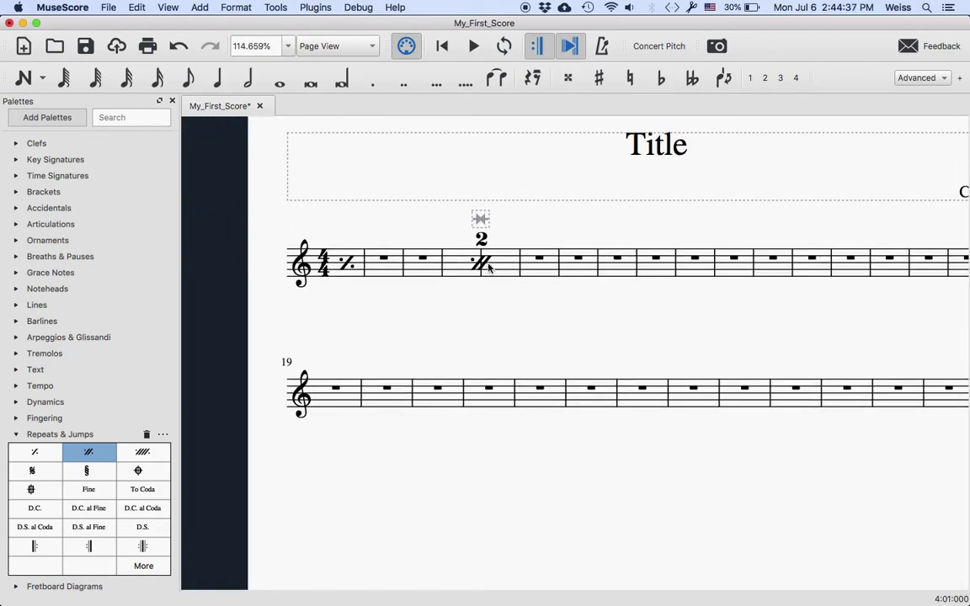
scroll(505, 272, right, 3)
scroll(513, 274, right, 2)
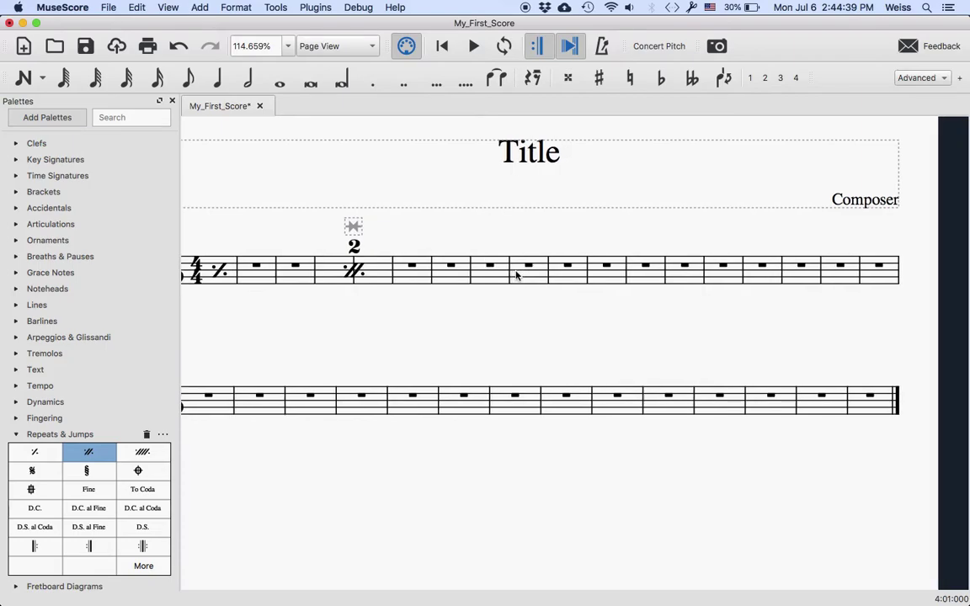
Step: Select measures 18–19 and apply the two-measure repeat from the palette
click(881, 276)
scroll(842, 286, left, 2)
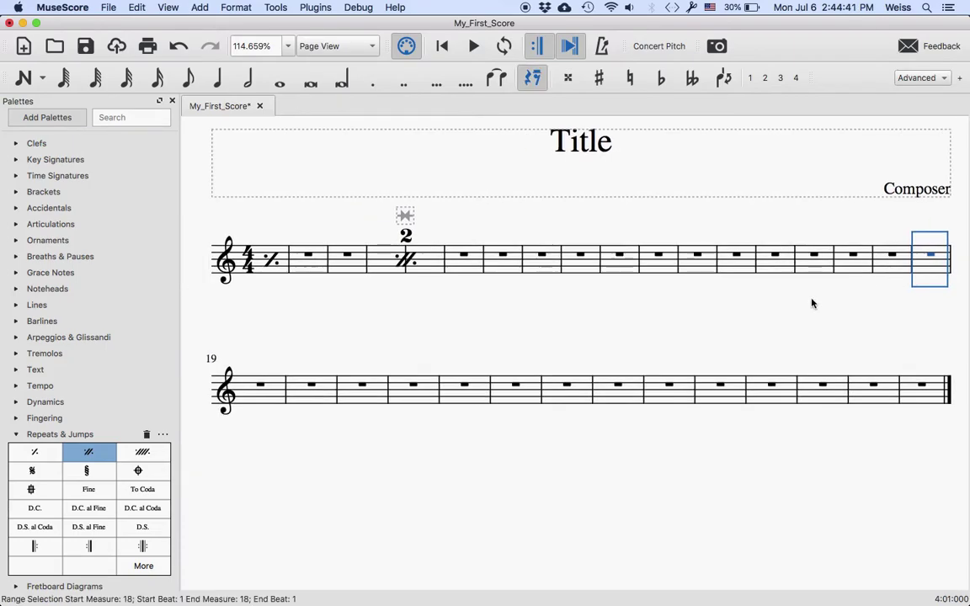
shift+click(261, 403)
scroll(646, 346, right, 1)
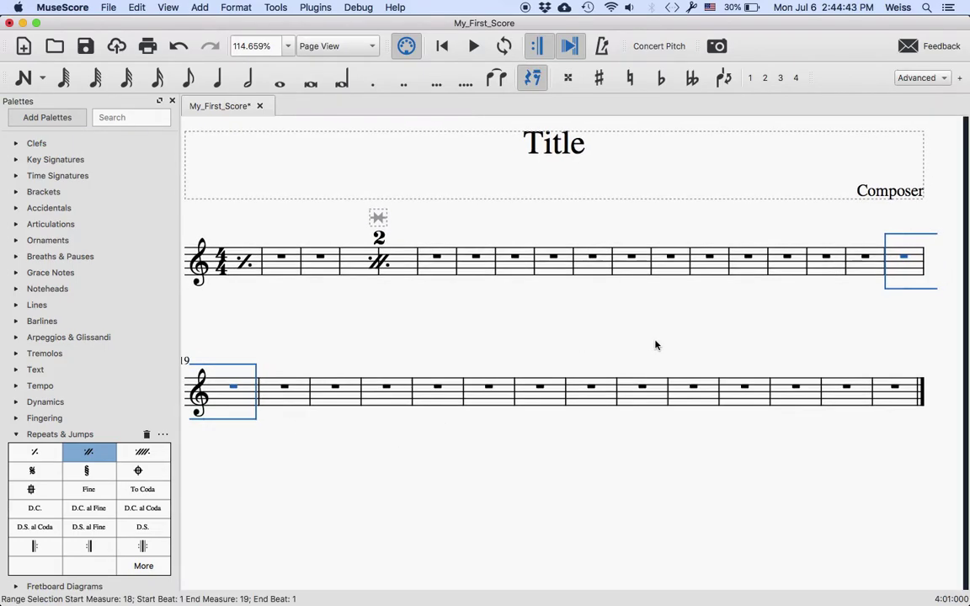
click(93, 453)
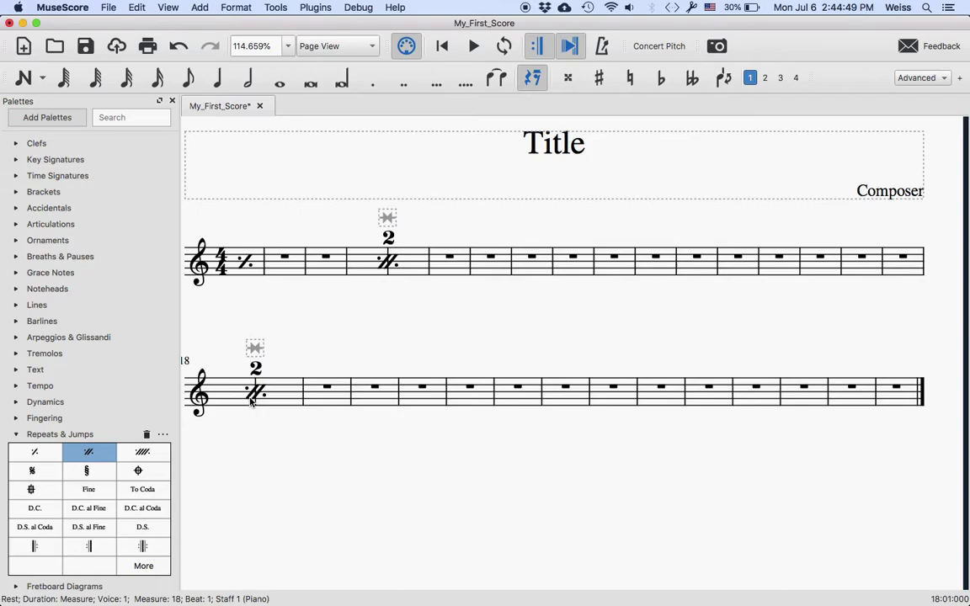
scroll(250, 402, left, 2)
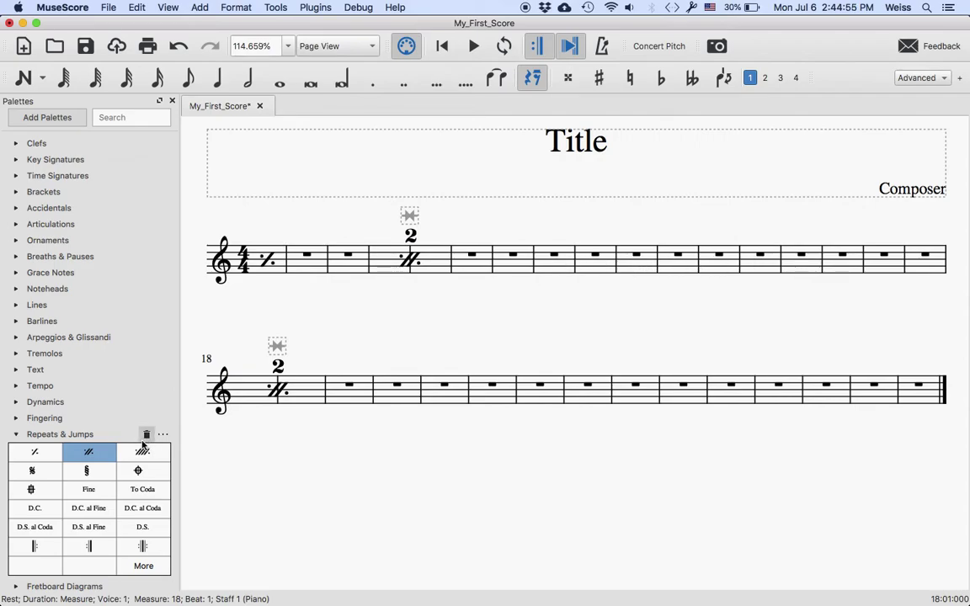
Step: Drop a four-measure repeat spanning measures 8–11, then inspect the repeat symbols
drag(142, 452, 566, 266)
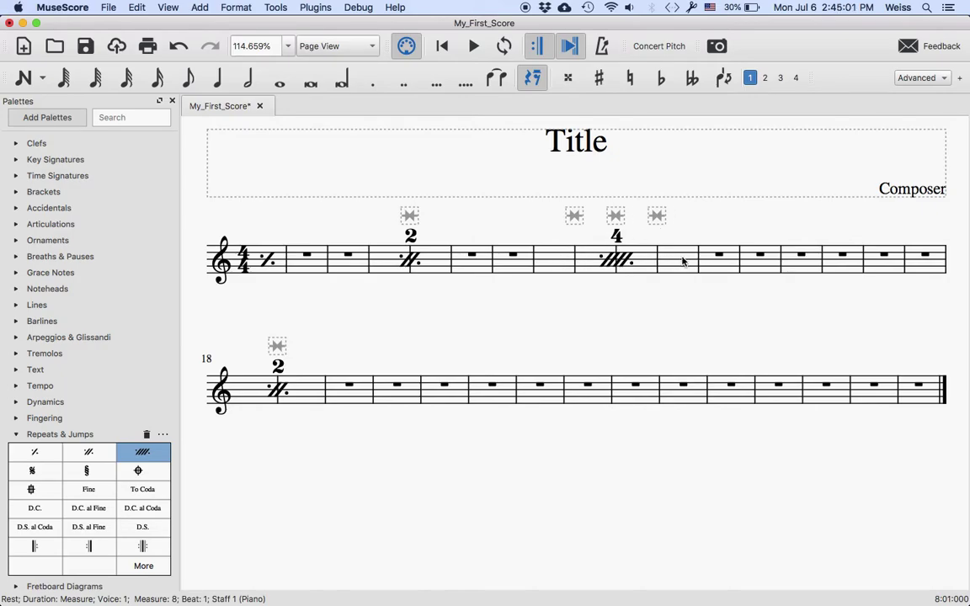
click(616, 259)
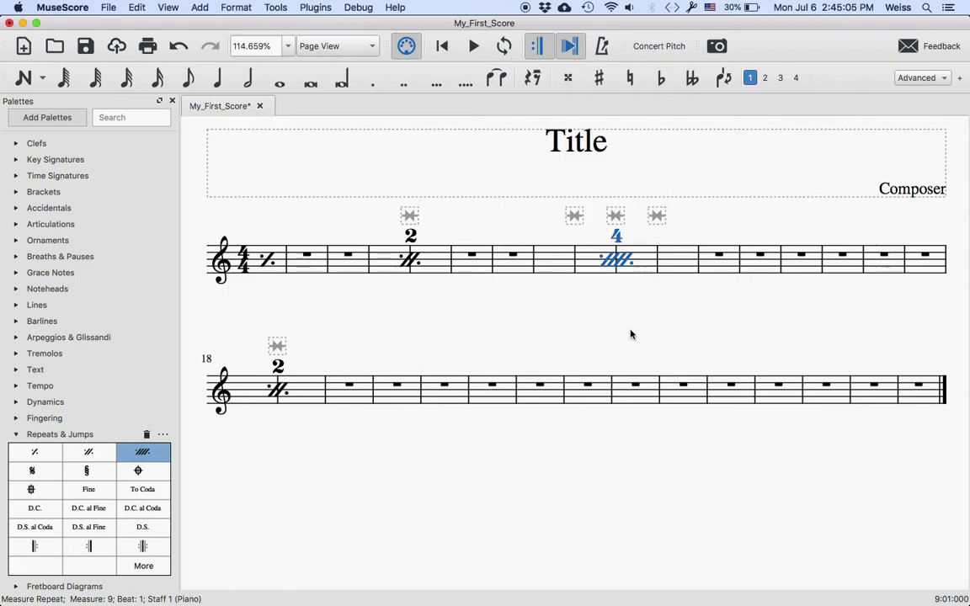
key(Escape)
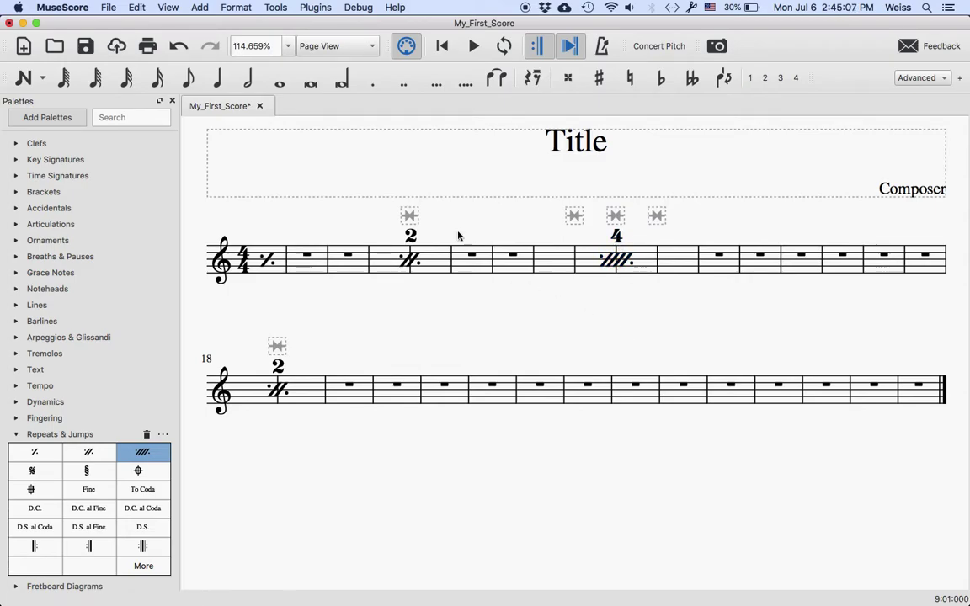
click(412, 241)
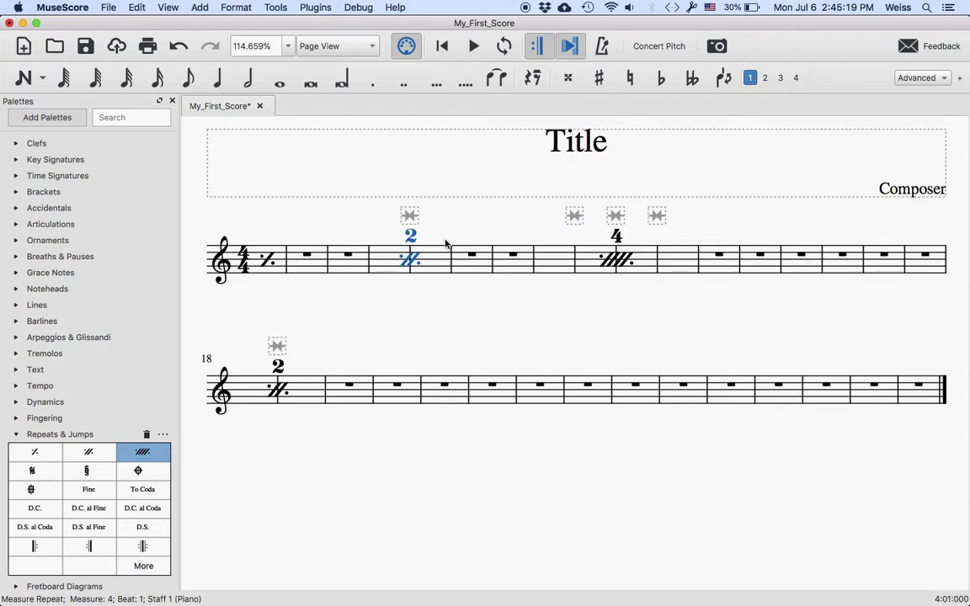
Step: Delete the two-measure repeats at measures 4 and 18 and the four-measure repeat at measure 9
key(Delete)
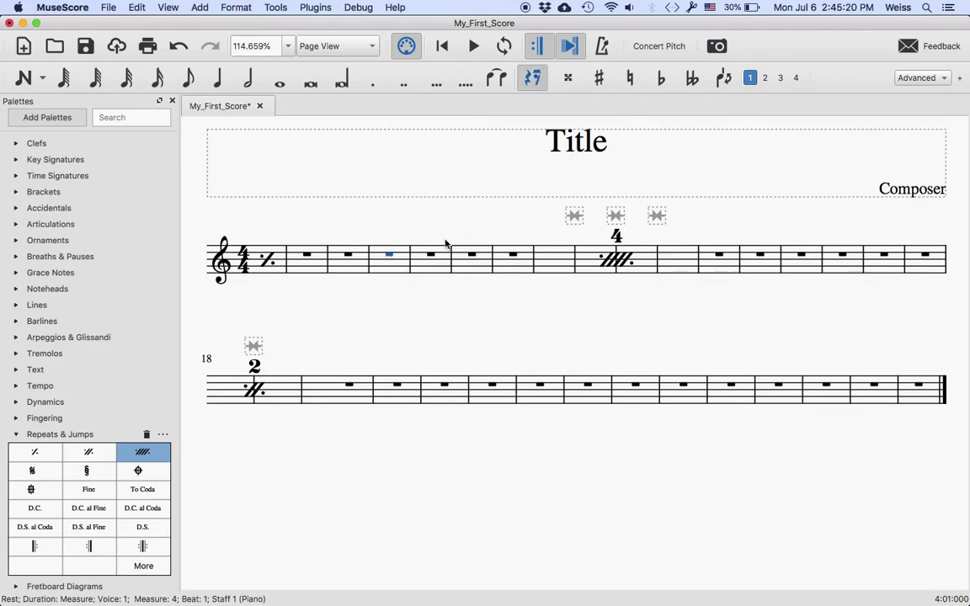
click(619, 244)
key(Delete)
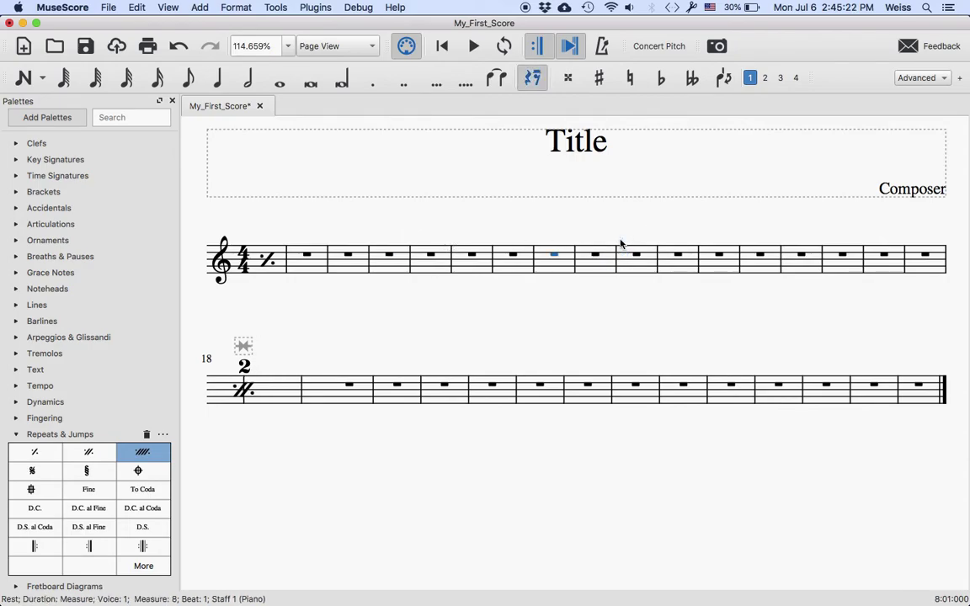
click(246, 376)
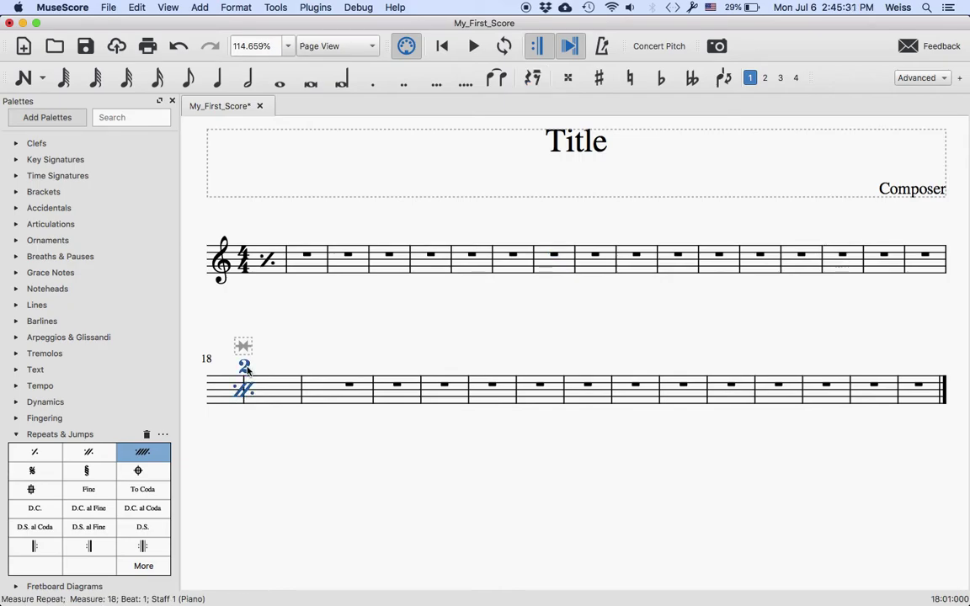
key(Delete)
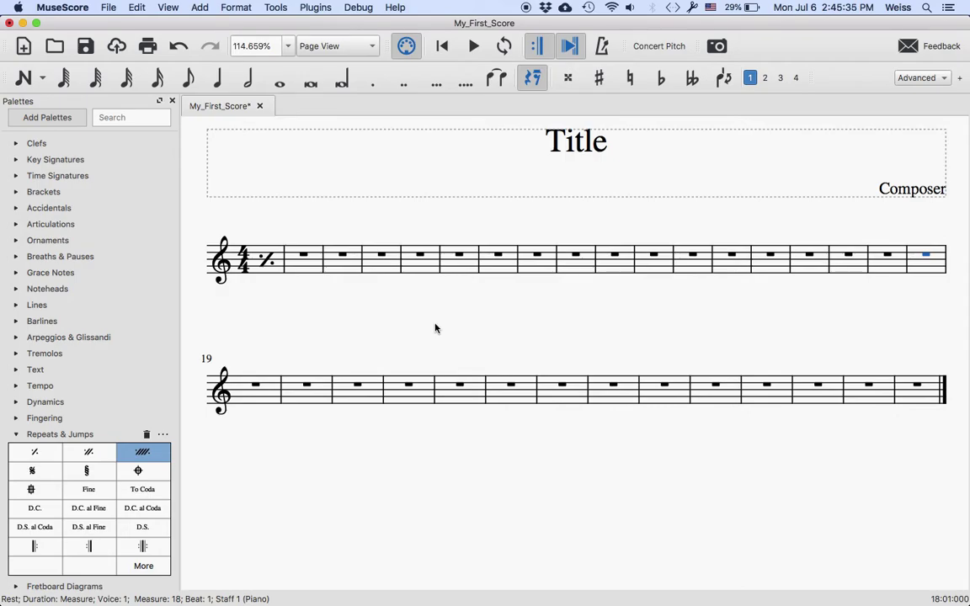
Step: Enter A and B quarter notes in measures 7 and 9, then cover measures 6–9 with a four-measure repeat
click(506, 269)
key(n)
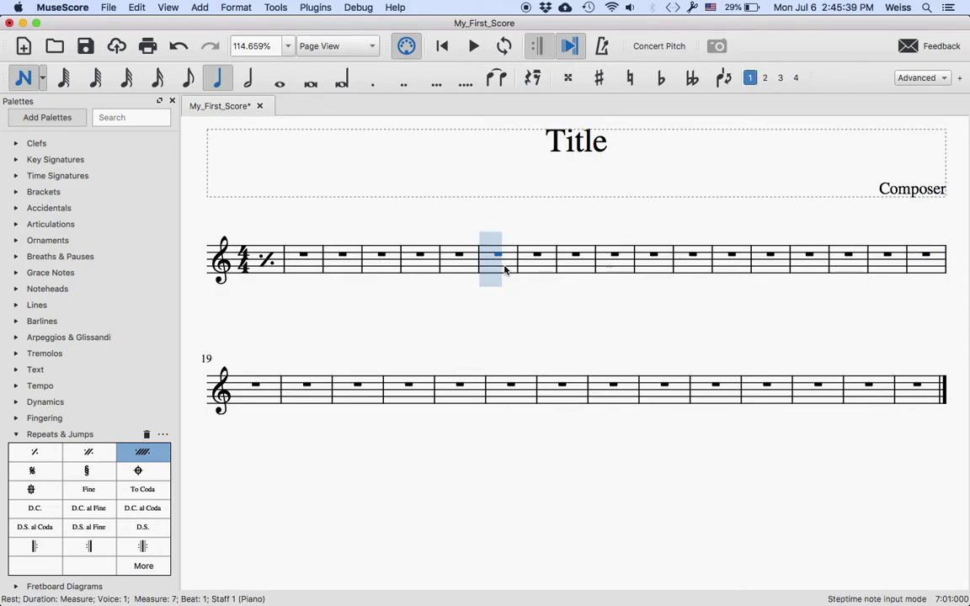
click(504, 265)
key(b)
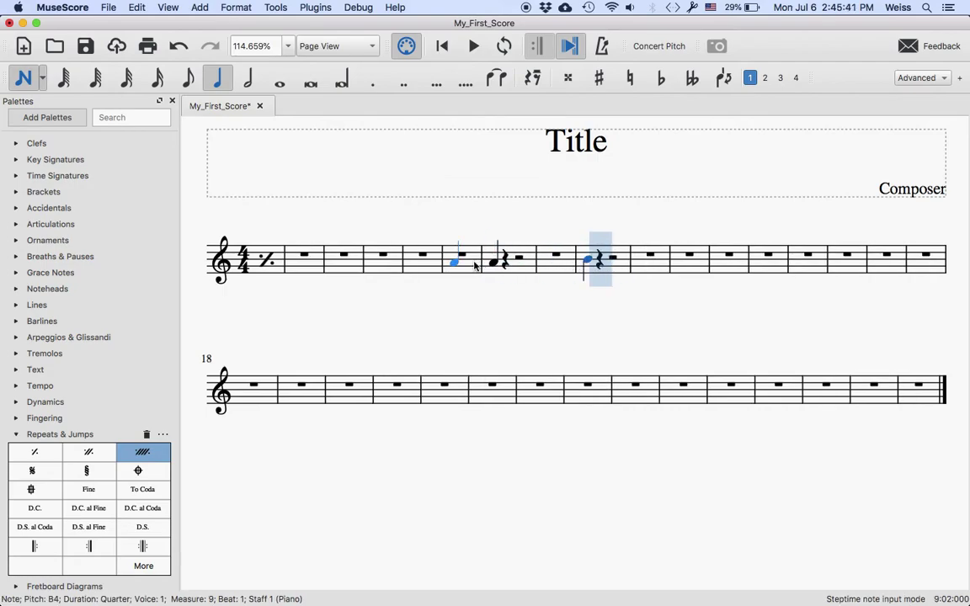
key(Escape)
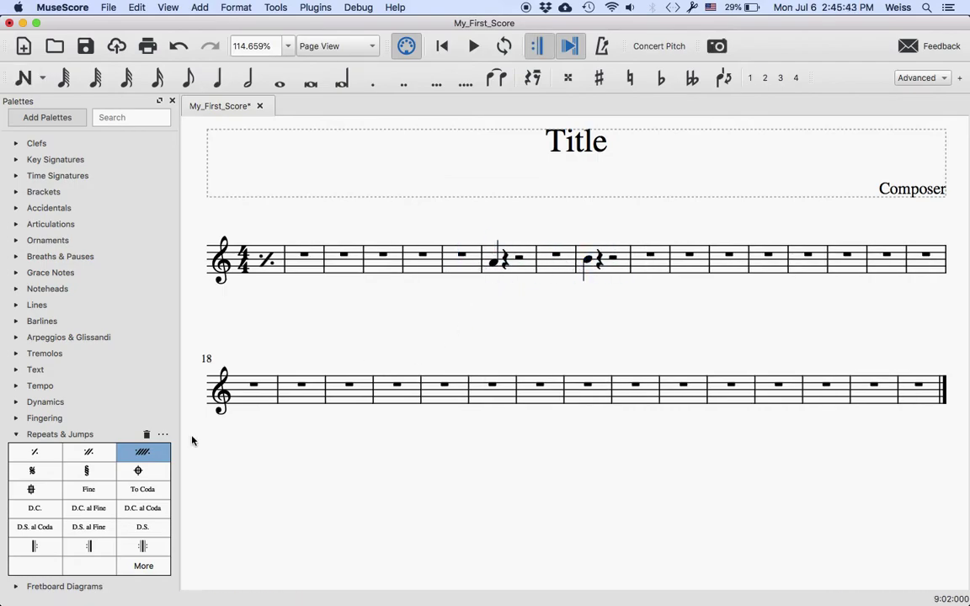
drag(142, 452, 244, 385)
drag(376, 302, 461, 271)
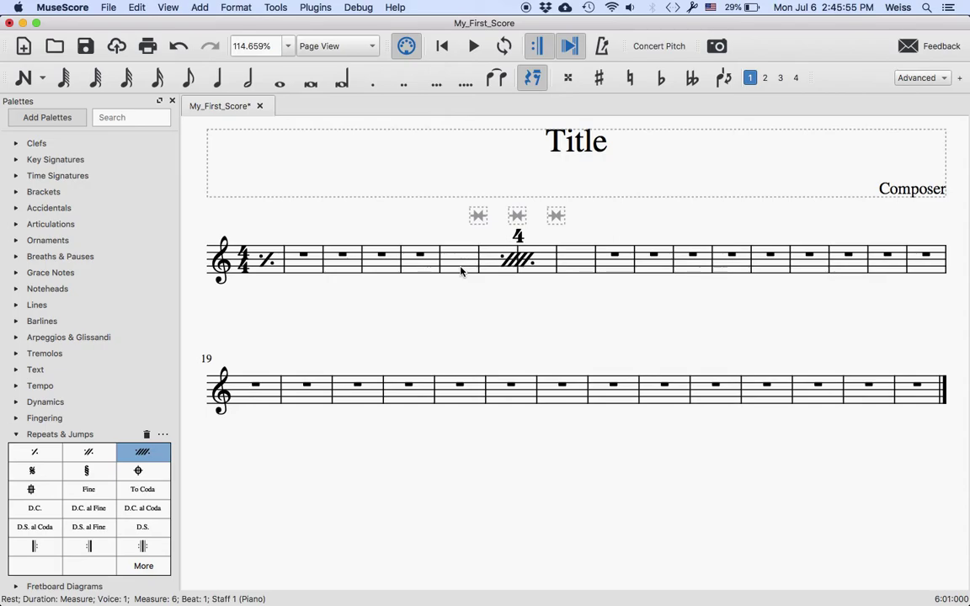
Step: Undo the four-measure repeat so the A and B quarter notes reappear
key(super+z)
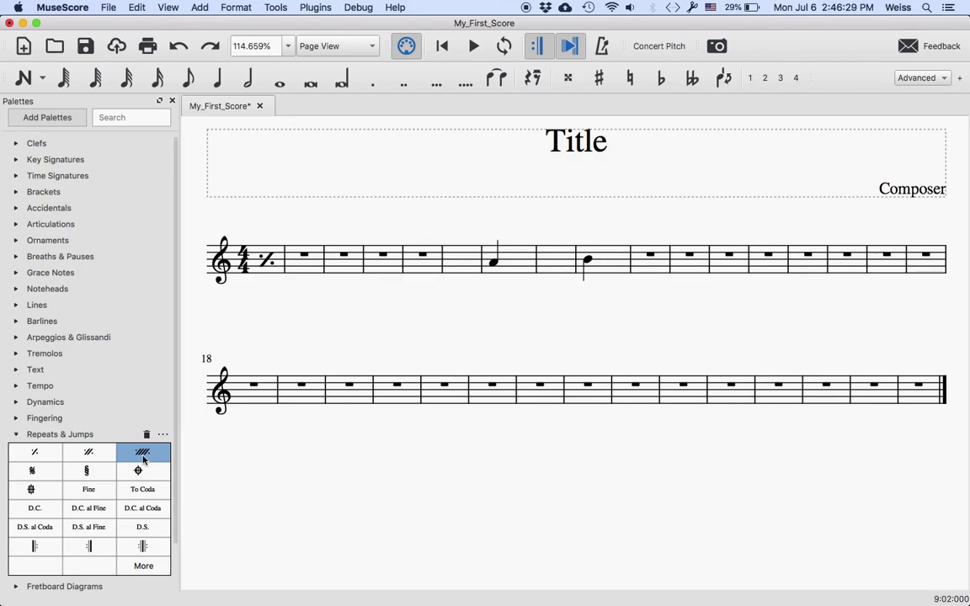
Step: Dismiss the insufficient-measures warning and place the four-measure repeat over measures 29–32 of the second line
drag(143, 459, 826, 404)
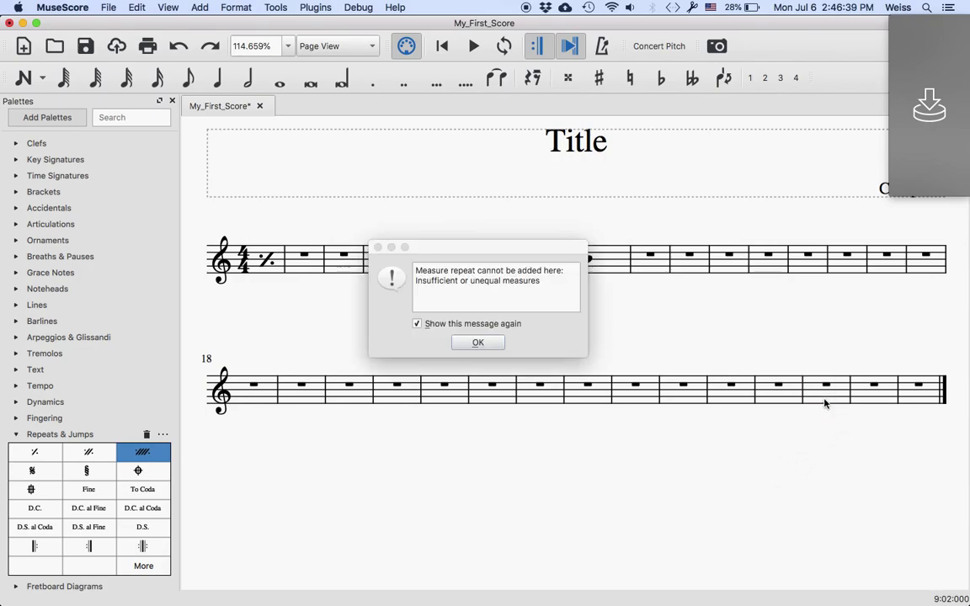
click(477, 343)
drag(163, 455, 781, 387)
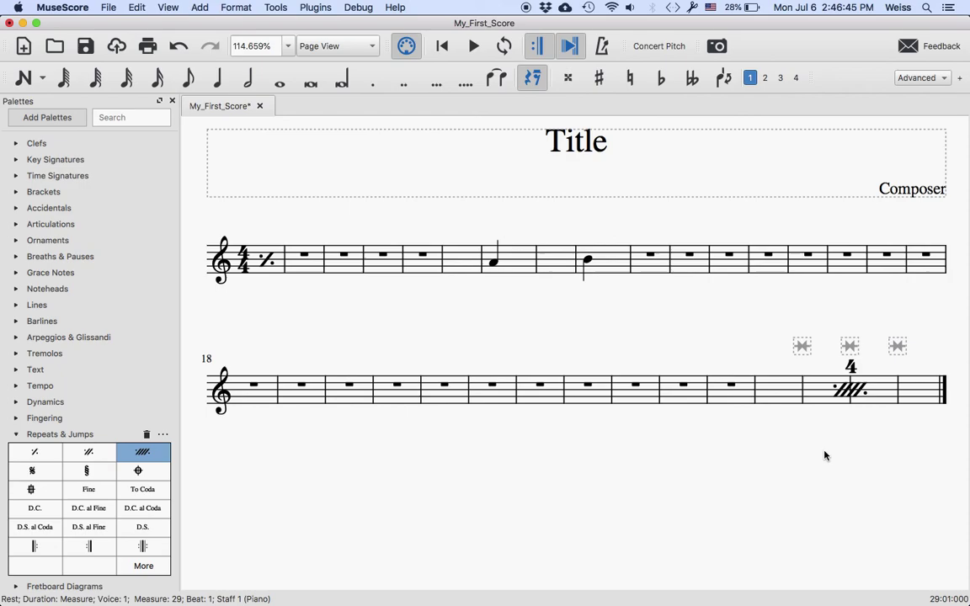